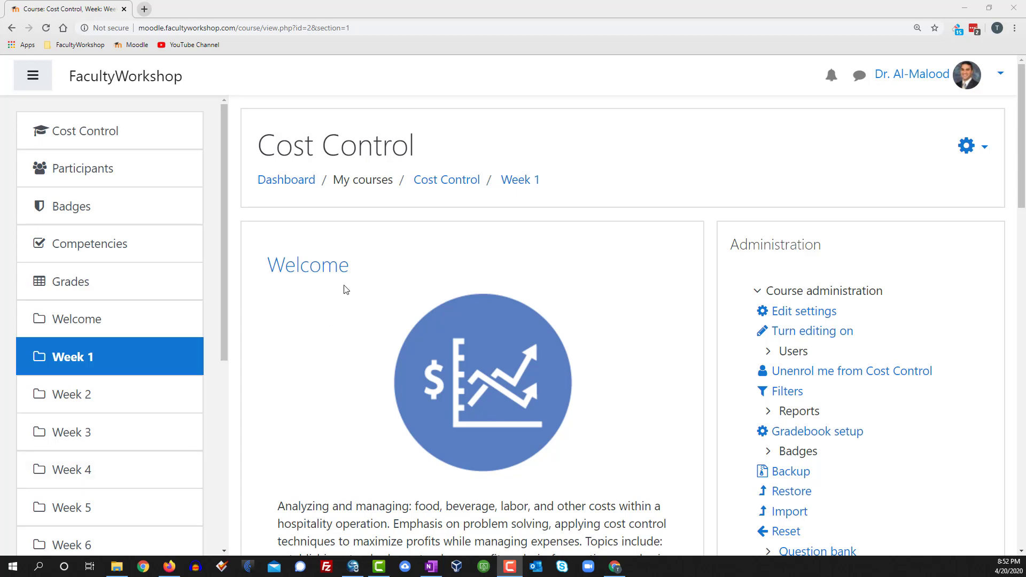
{"action": "scroll", "coordinate": [345, 289], "scroll_direction": "down", "scroll_amount": 4}
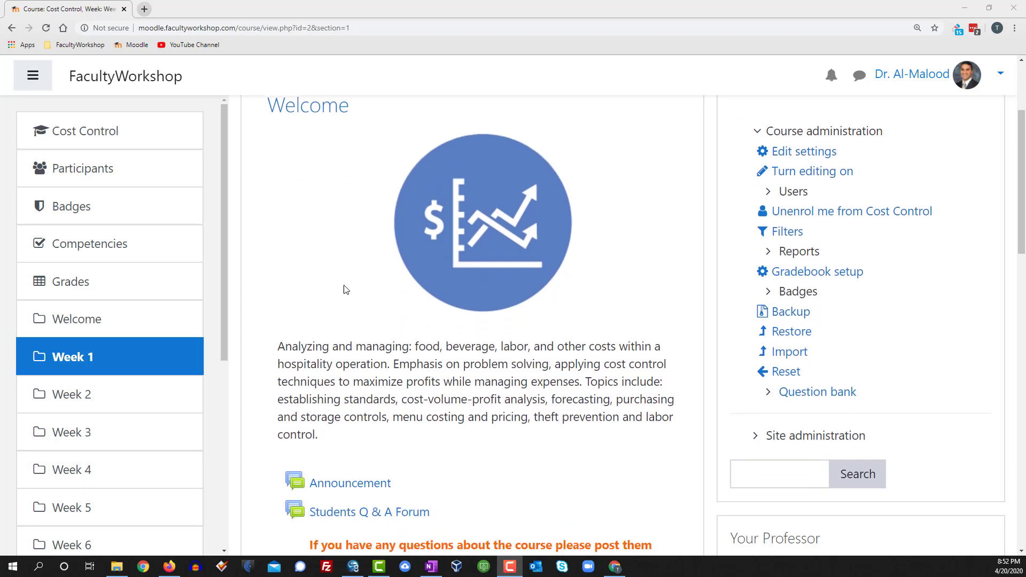
{"action": "scroll", "coordinate": [345, 290], "scroll_direction": "down", "scroll_amount": 4}
{"action": "scroll", "coordinate": [344, 289], "scroll_direction": "down", "scroll_amount": 3}
{"action": "scroll", "coordinate": [345, 288], "scroll_direction": "down", "scroll_amount": 2}
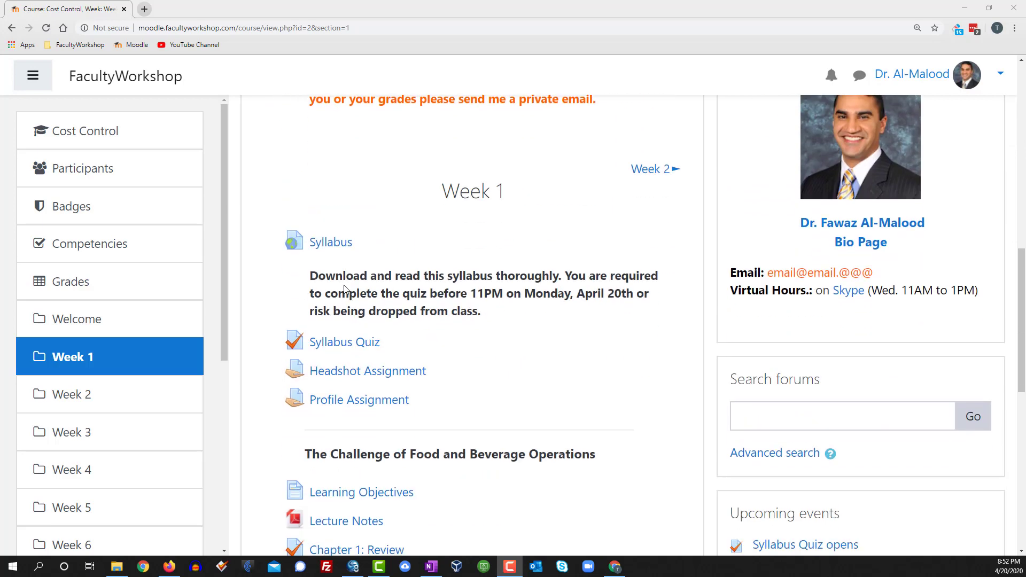
{"action": "scroll", "coordinate": [345, 289], "scroll_direction": "down", "scroll_amount": 1}
- Open the Syllabus Quiz activity and go to its User overrides page from the administration menu
{"action": "left_click_drag", "start_coordinate": [380, 288], "coordinate": [310, 289]}
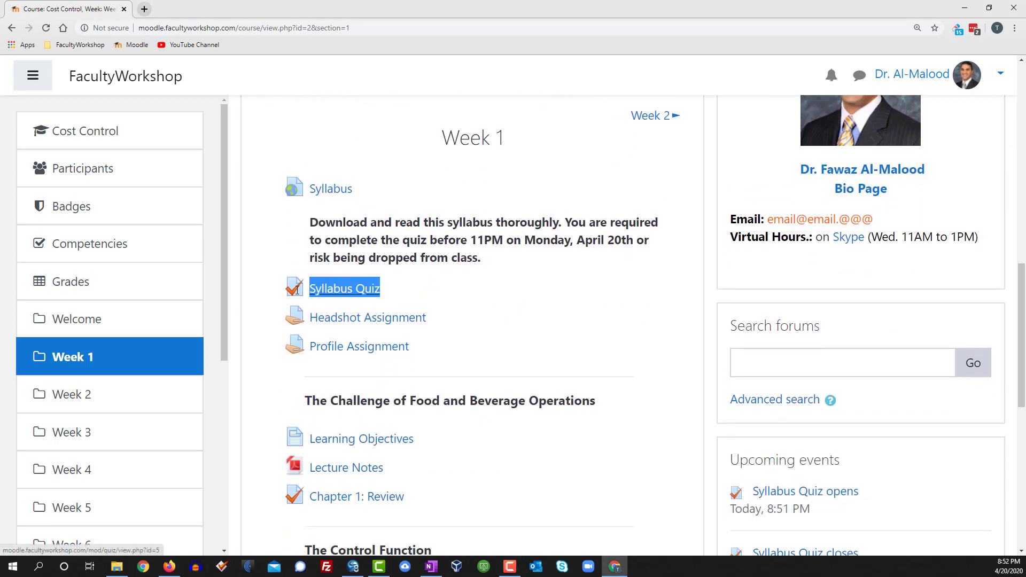
{"action": "left_click", "coordinate": [417, 289]}
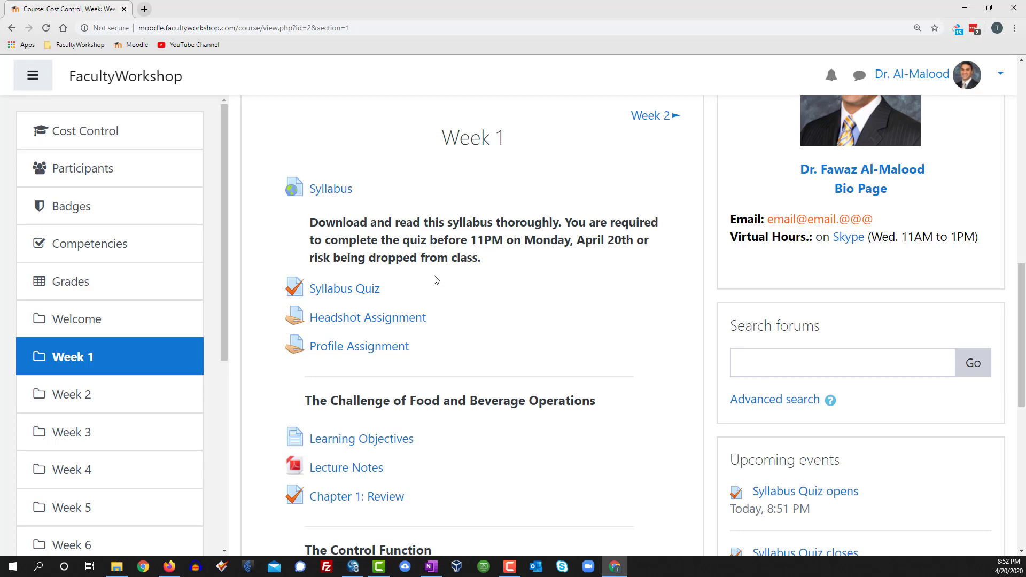
{"action": "left_click", "coordinate": [344, 289]}
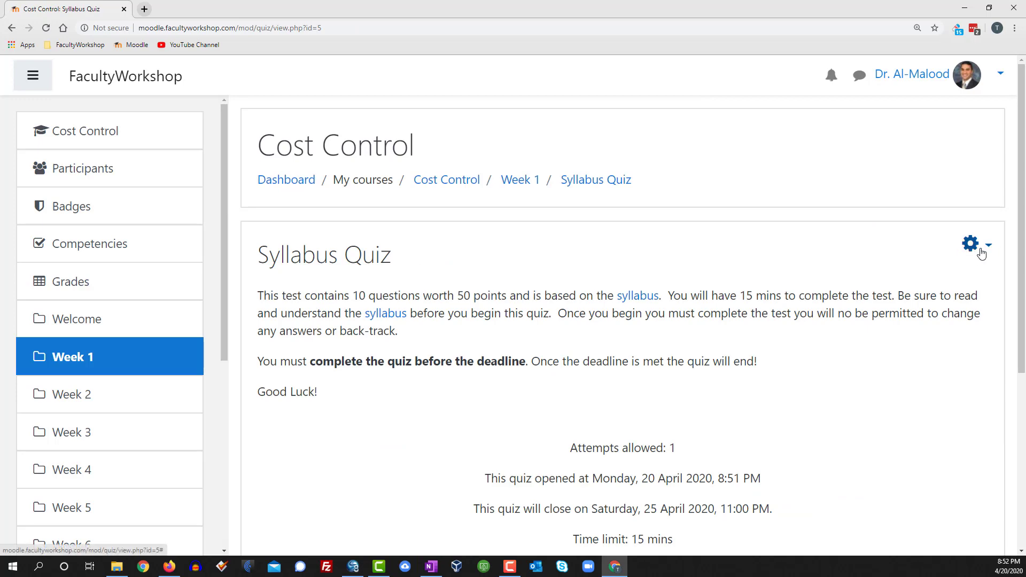
{"action": "left_click", "coordinate": [977, 244]}
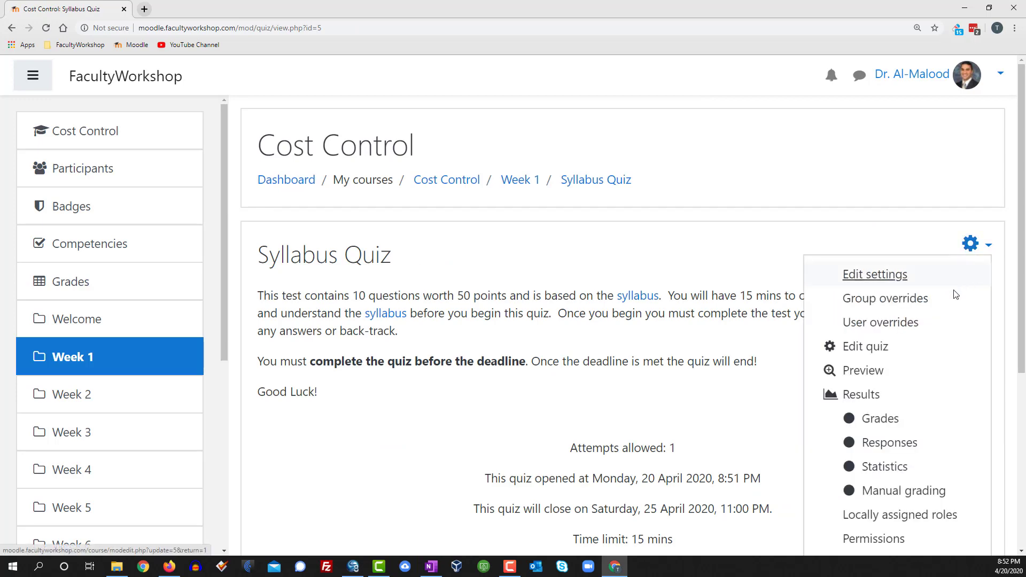
{"action": "left_click", "coordinate": [930, 324]}
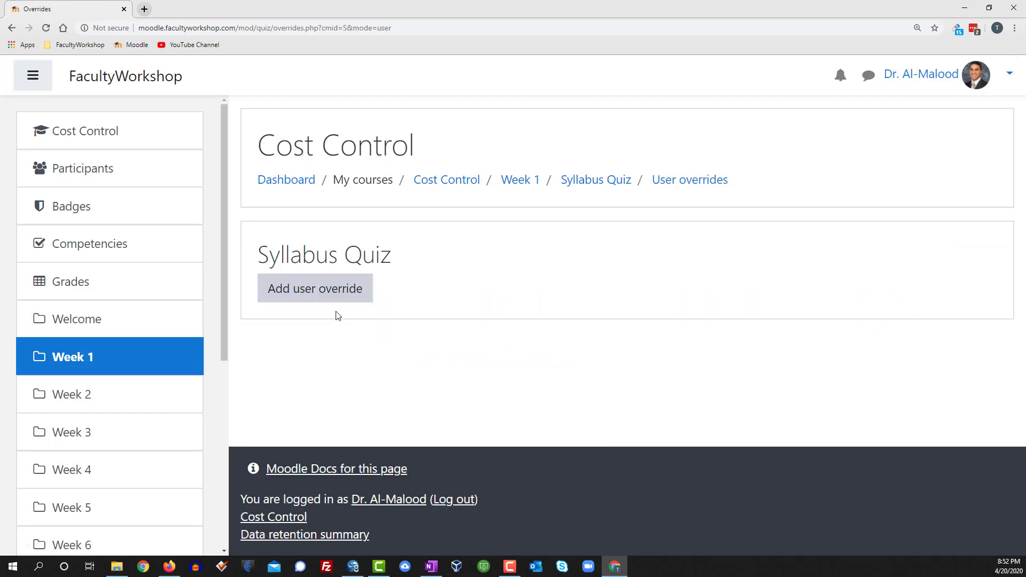
- Create a user override for Student 1 changing the time limit from 15 to 30 minutes
{"action": "left_click", "coordinate": [310, 303]}
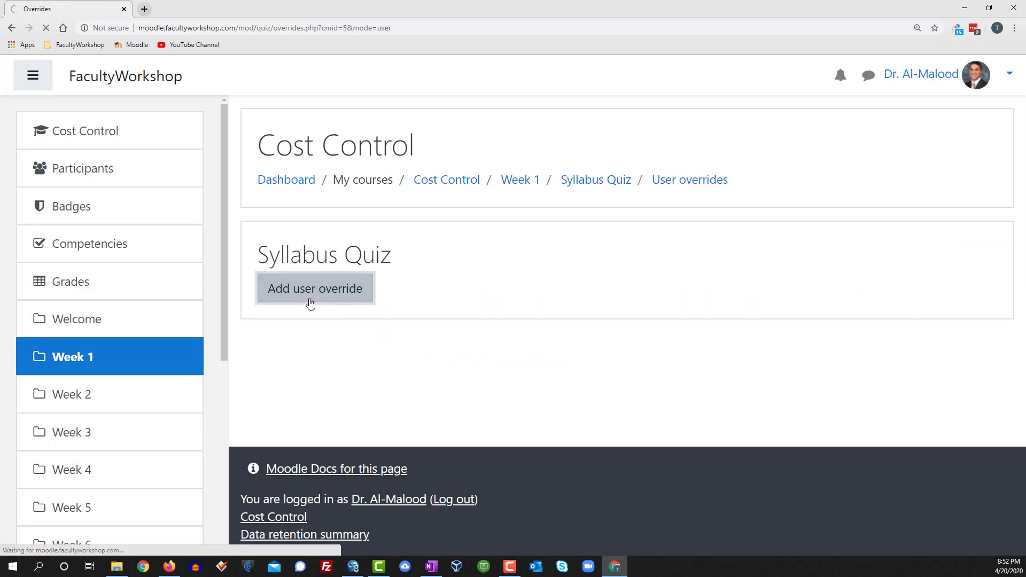
{"action": "scroll", "coordinate": [698, 281], "scroll_direction": "down", "scroll_amount": 2}
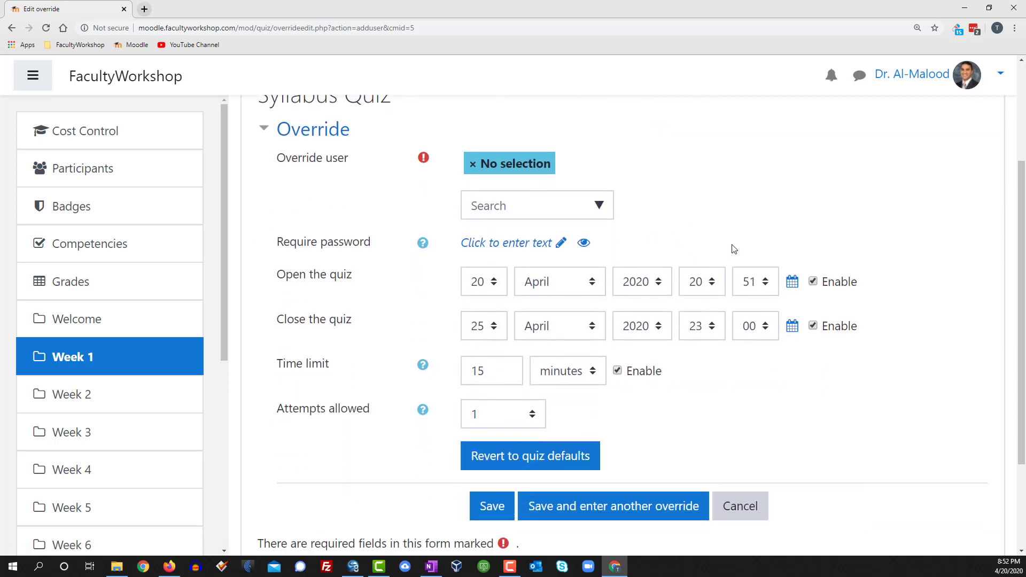
{"action": "left_click", "coordinate": [602, 209]}
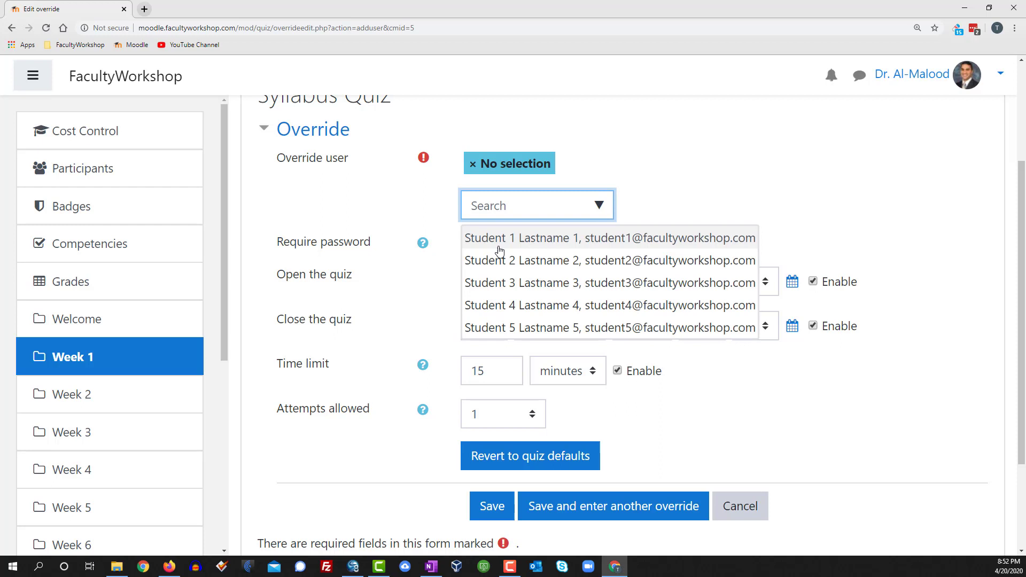
{"action": "left_click", "coordinate": [552, 239]}
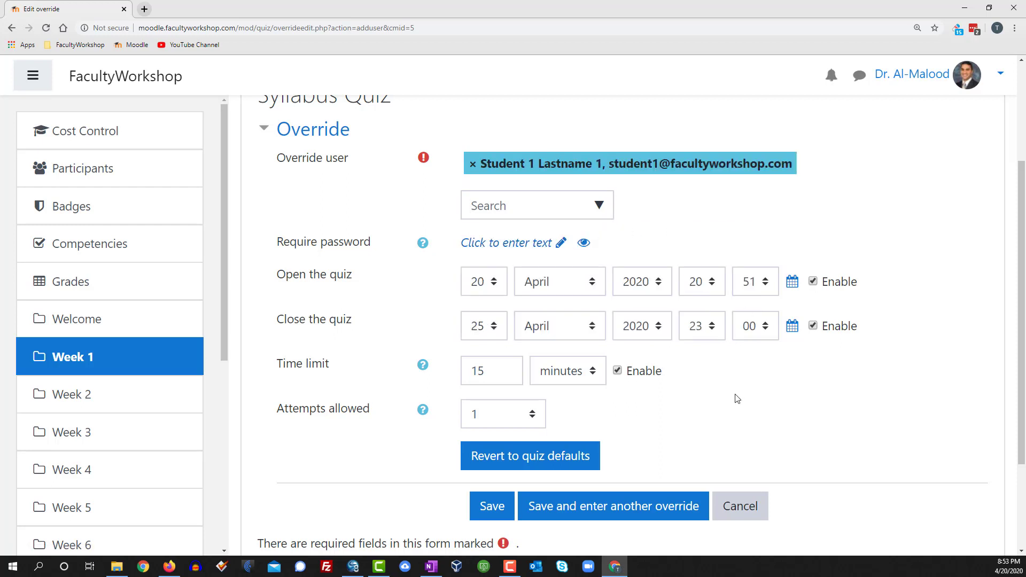
{"action": "scroll", "coordinate": [737, 399], "scroll_direction": "down", "scroll_amount": 2}
{"action": "scroll", "coordinate": [737, 398], "scroll_direction": "down", "scroll_amount": 1}
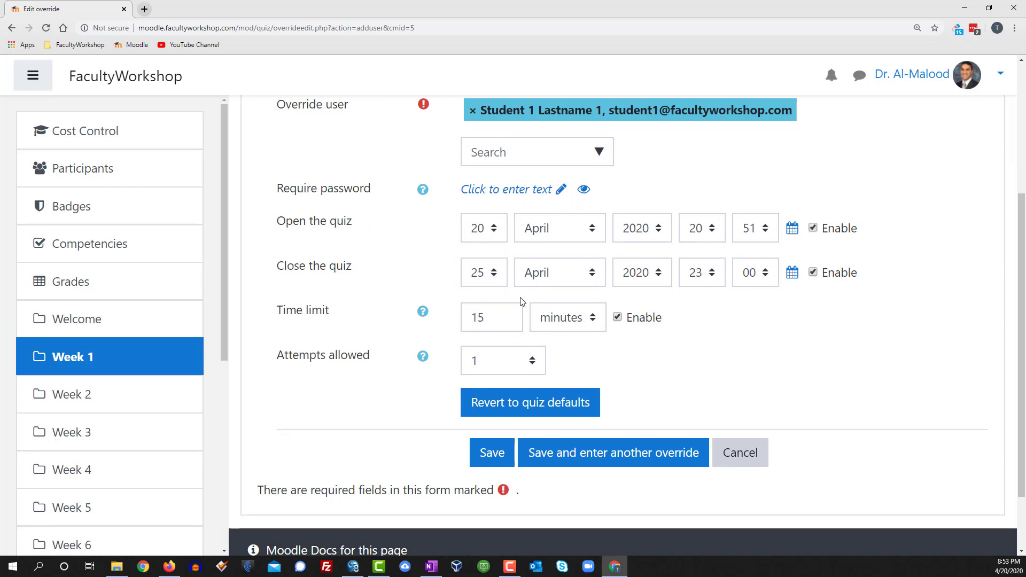
{"action": "double_click", "coordinate": [497, 320]}
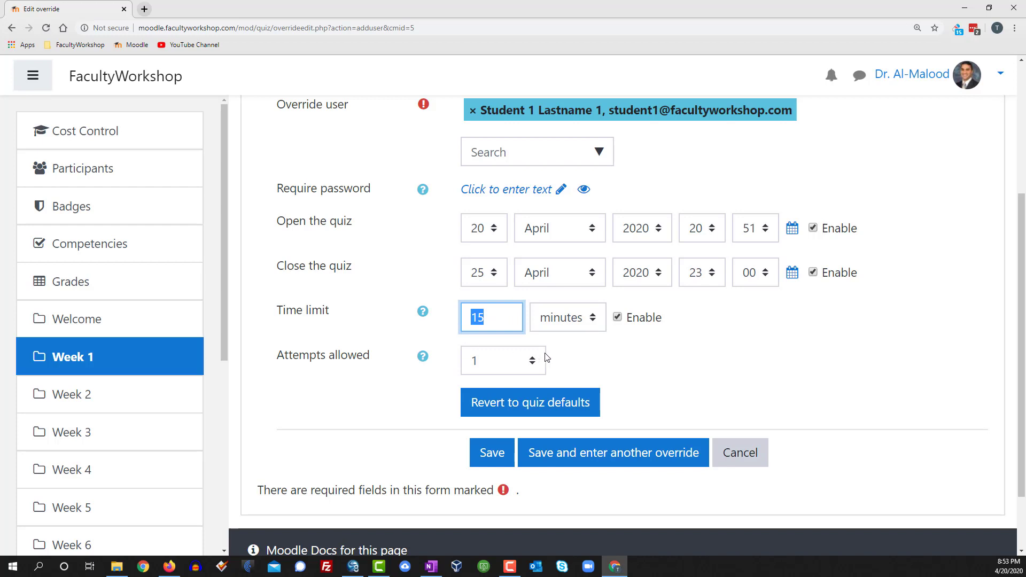
{"action": "type", "text": "30"}
{"action": "left_click", "coordinate": [487, 456]}
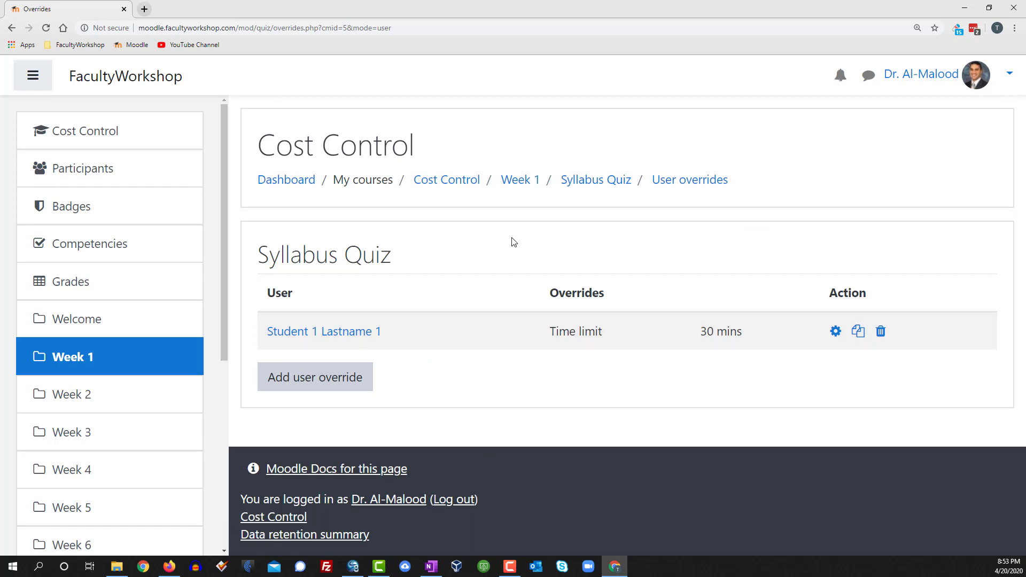
{"action": "left_click", "coordinate": [520, 180]}
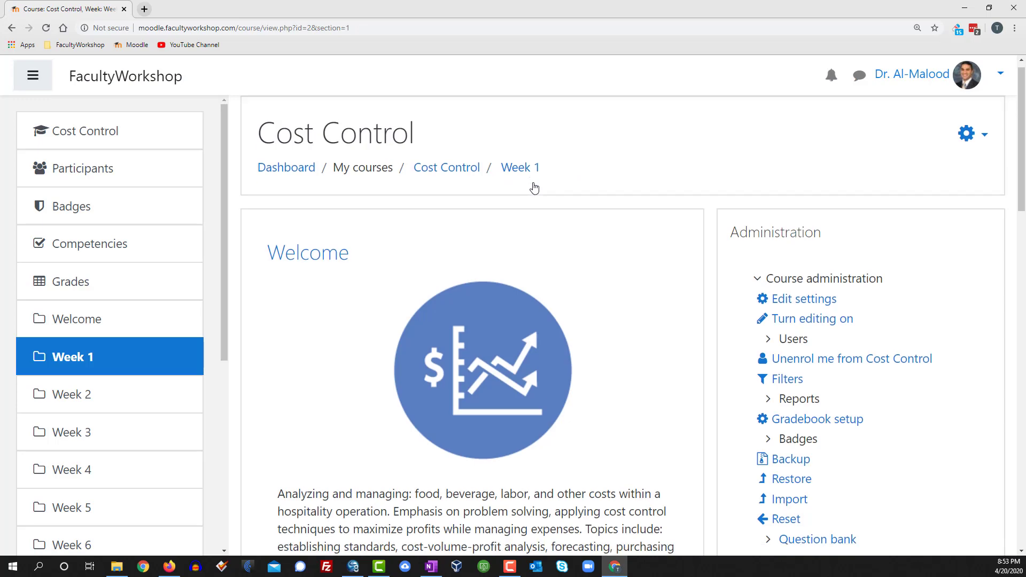
{"action": "scroll", "coordinate": [535, 186], "scroll_direction": "down", "scroll_amount": 1}
{"action": "scroll", "coordinate": [534, 187], "scroll_direction": "down", "scroll_amount": 1}
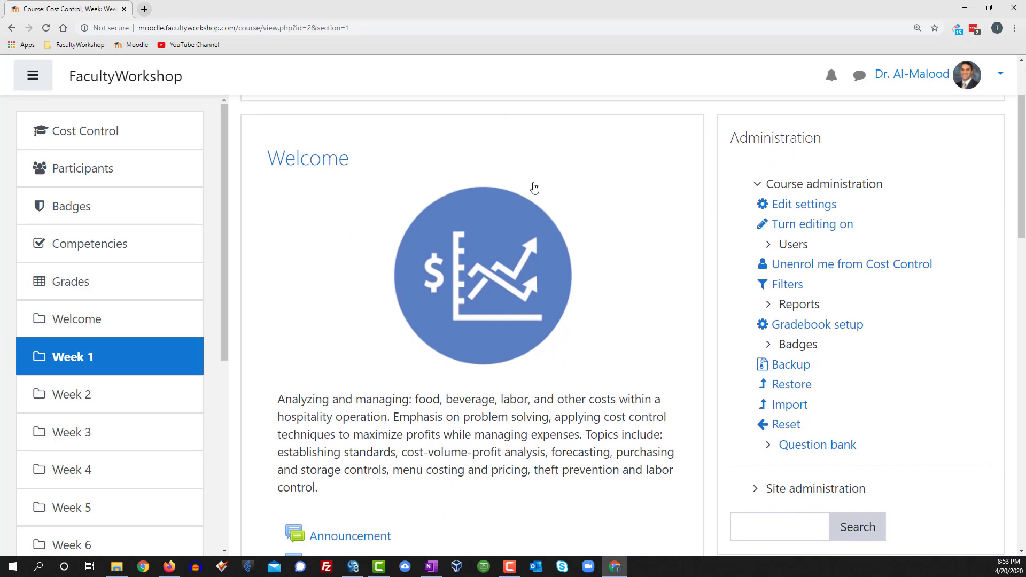
{"action": "scroll", "coordinate": [535, 187], "scroll_direction": "down", "scroll_amount": 4}
{"action": "scroll", "coordinate": [535, 188], "scroll_direction": "down", "scroll_amount": 3}
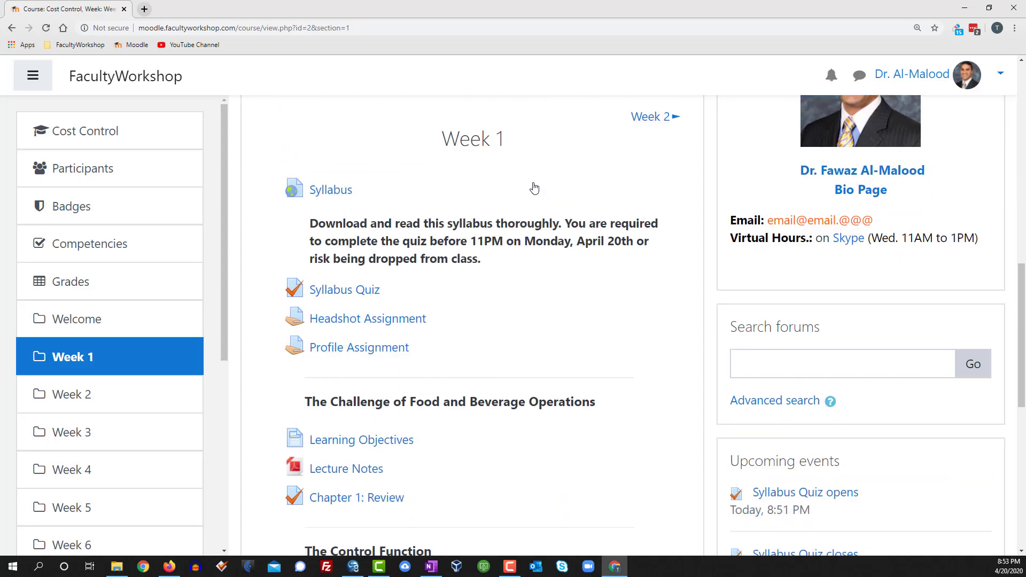
{"action": "left_click", "coordinate": [339, 290]}
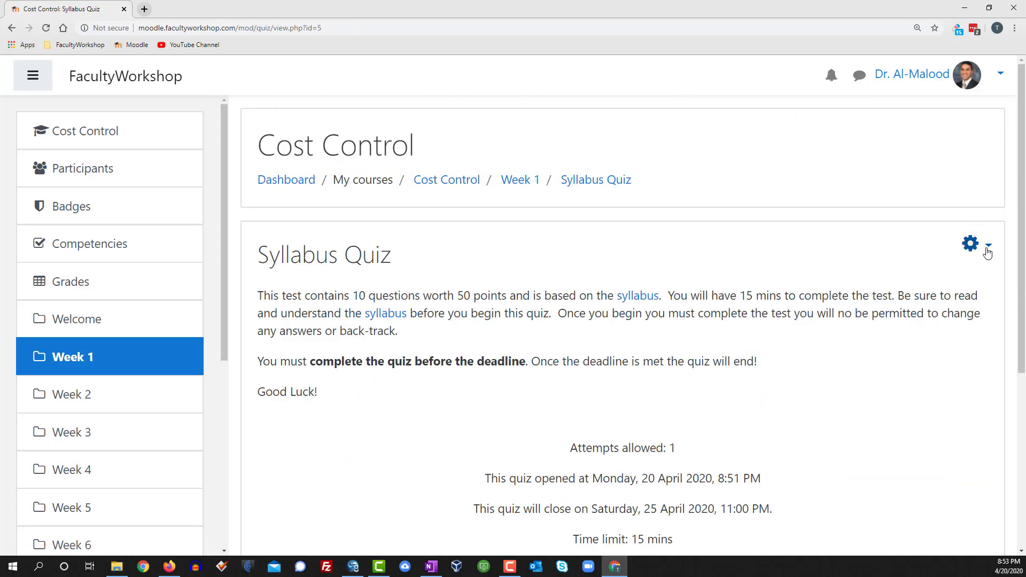
{"action": "left_click", "coordinate": [989, 247]}
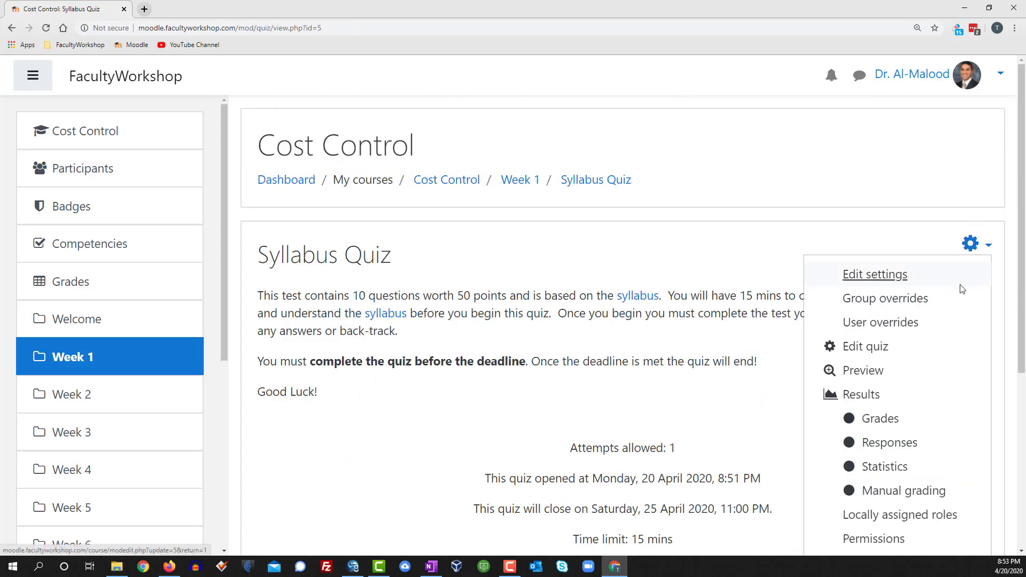
{"action": "left_click", "coordinate": [880, 323]}
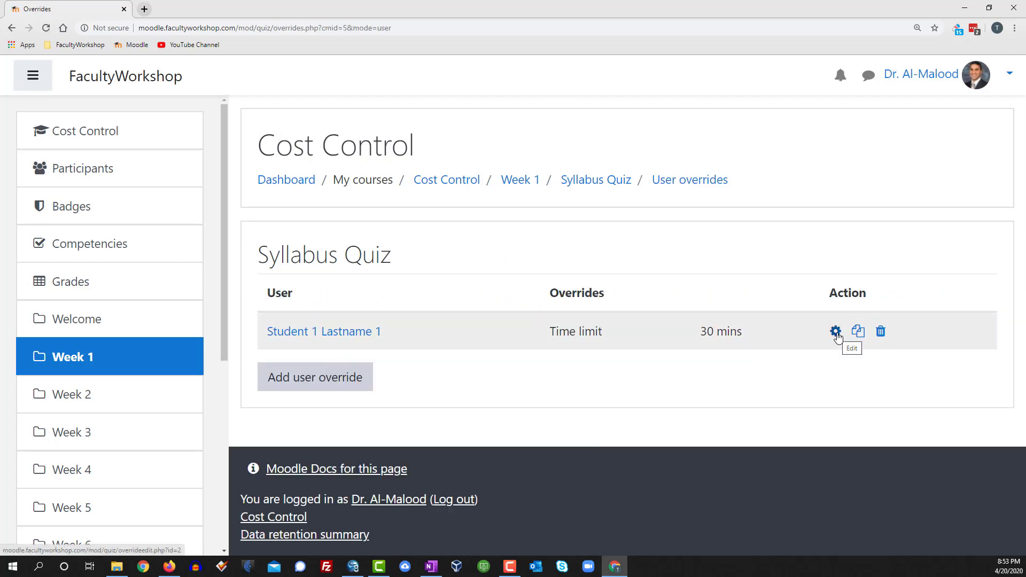
- Edit Student 1's override to move the close date from 25 to 27 April 2020, then save
{"action": "left_click", "coordinate": [836, 332]}
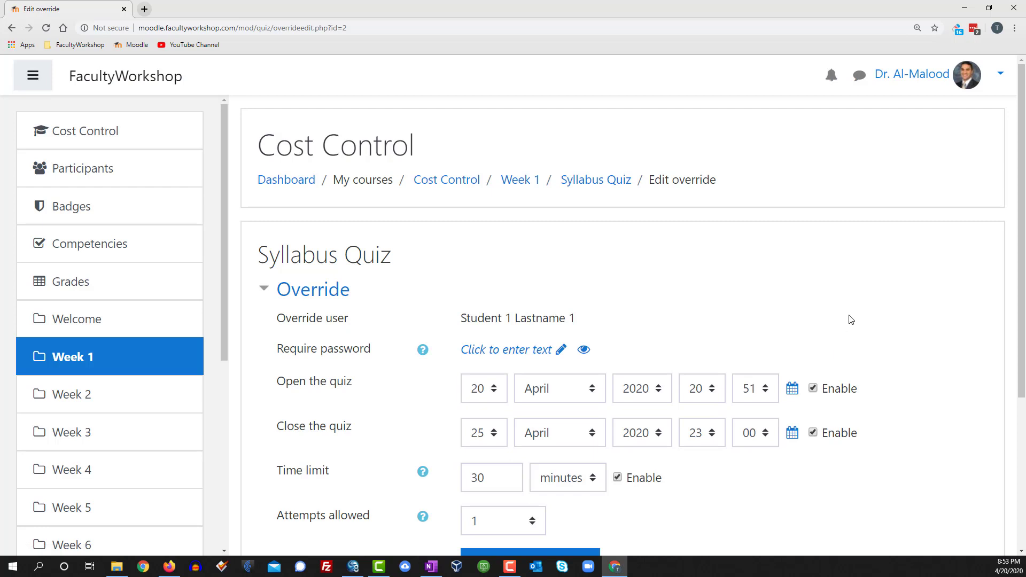
{"action": "scroll", "coordinate": [850, 320], "scroll_direction": "down", "scroll_amount": 2}
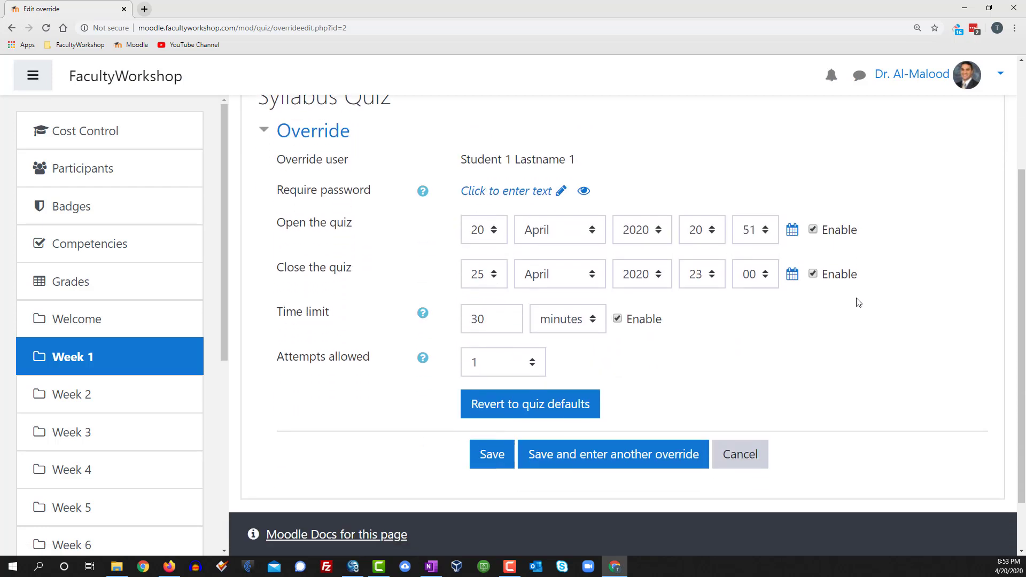
{"action": "left_click", "coordinate": [484, 273]}
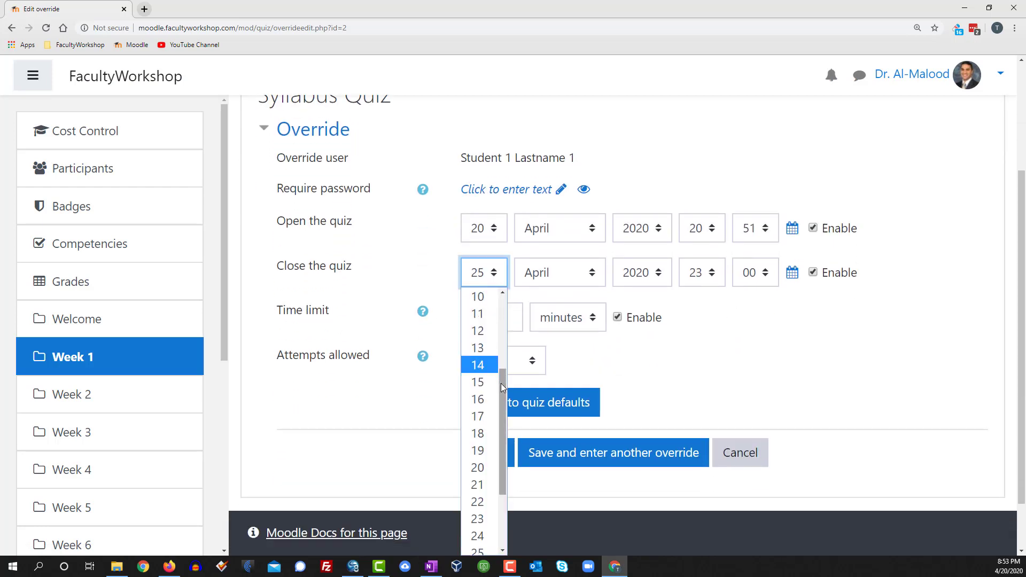
{"action": "left_click_drag", "start_coordinate": [500, 383], "coordinate": [499, 450]}
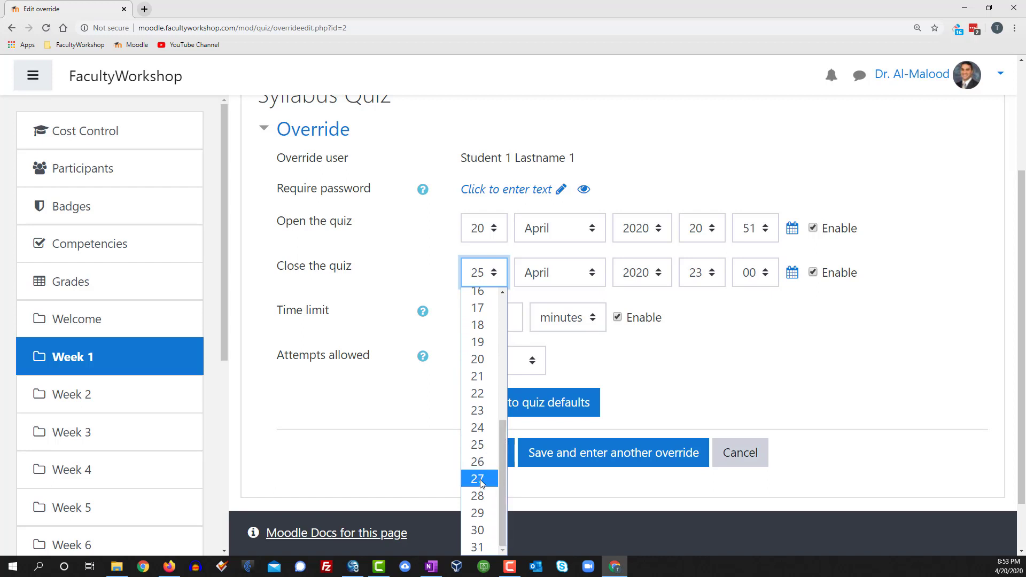
{"action": "left_click", "coordinate": [479, 479]}
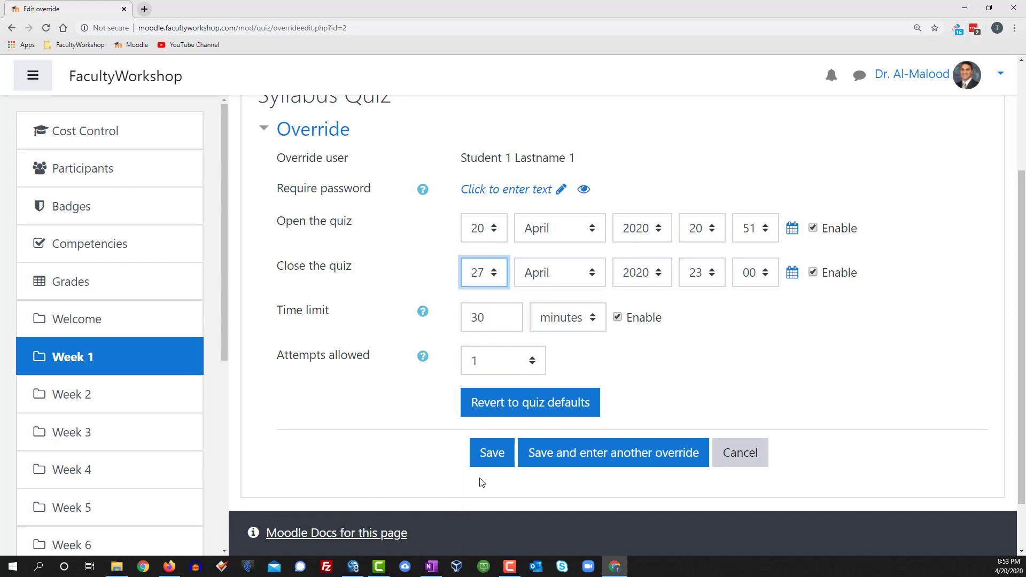
{"action": "left_click", "coordinate": [492, 453]}
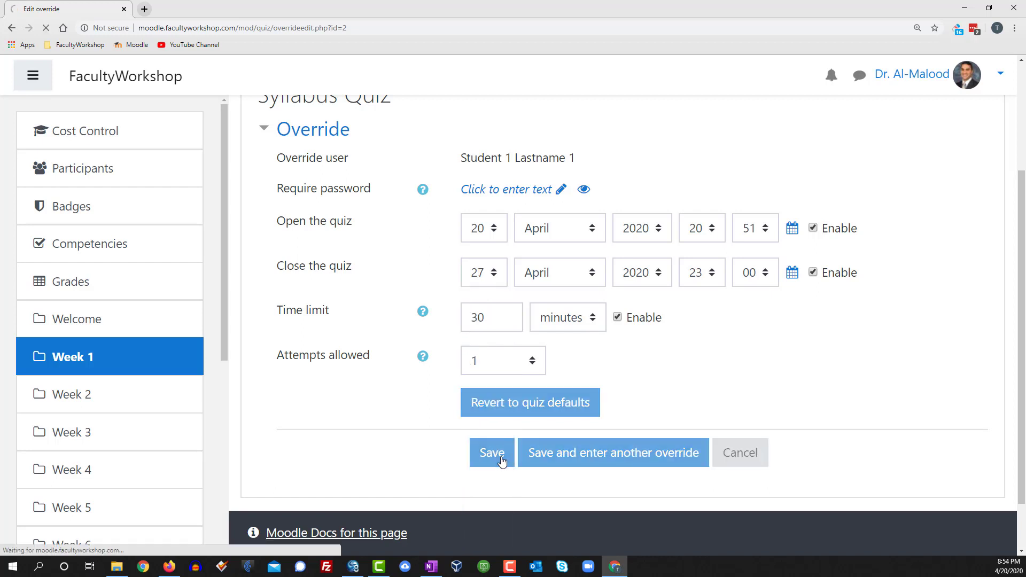